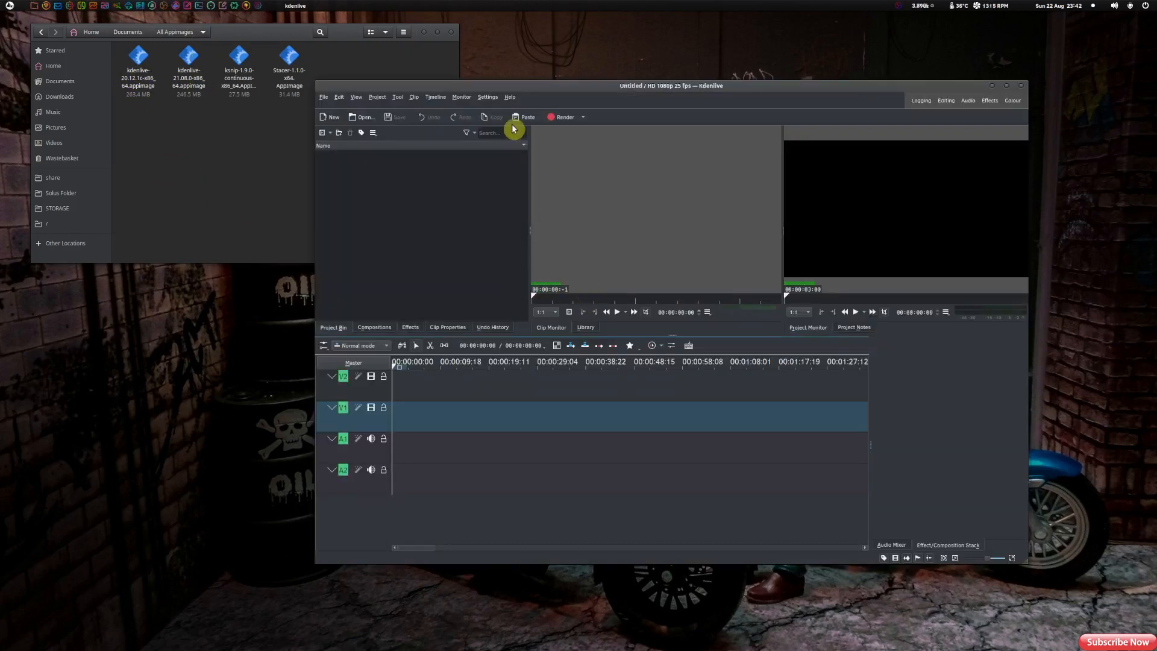
# View the version information of the running Kdenlive and quit the application.
pyautogui.click(510, 98)
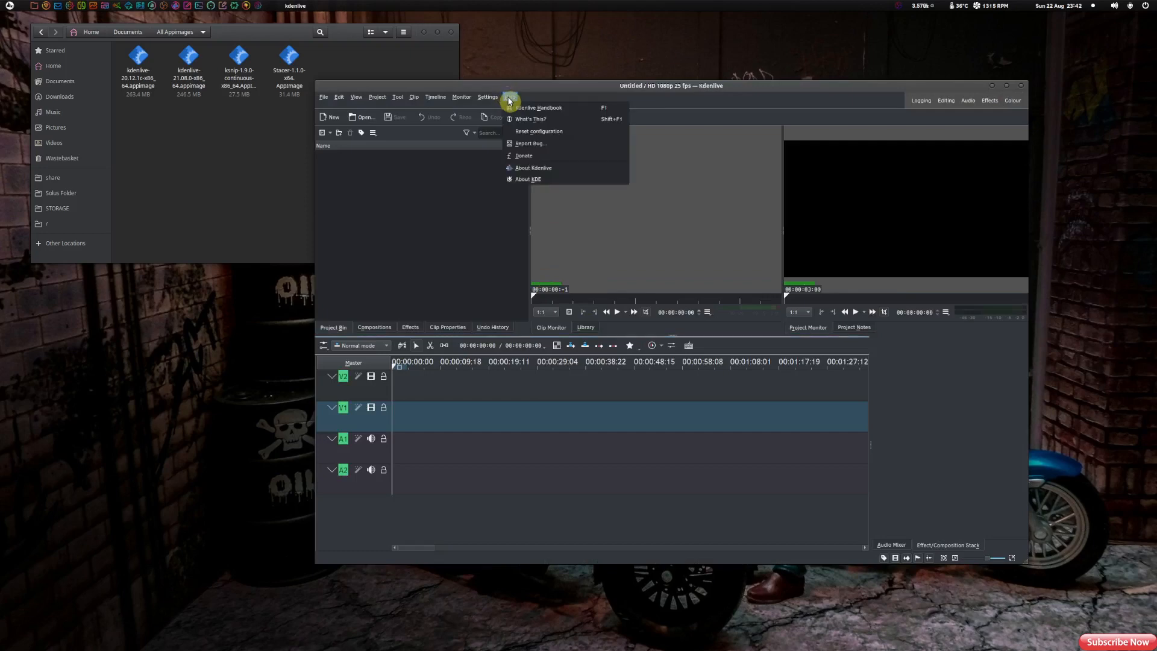
pyautogui.click(530, 173)
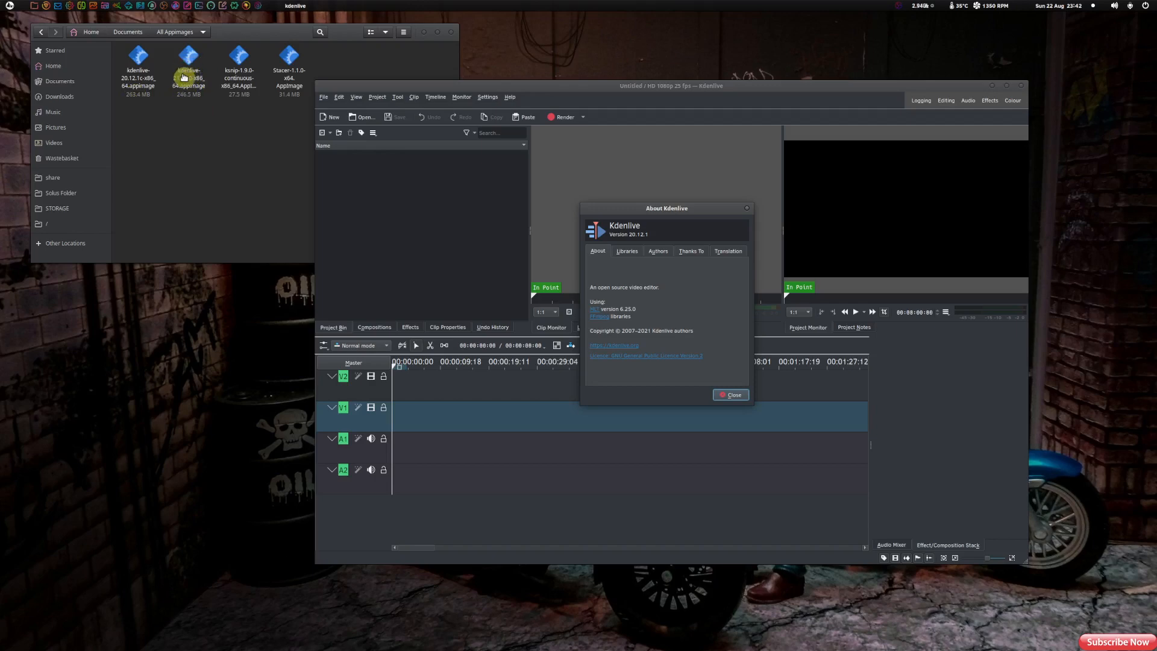
pyautogui.click(731, 396)
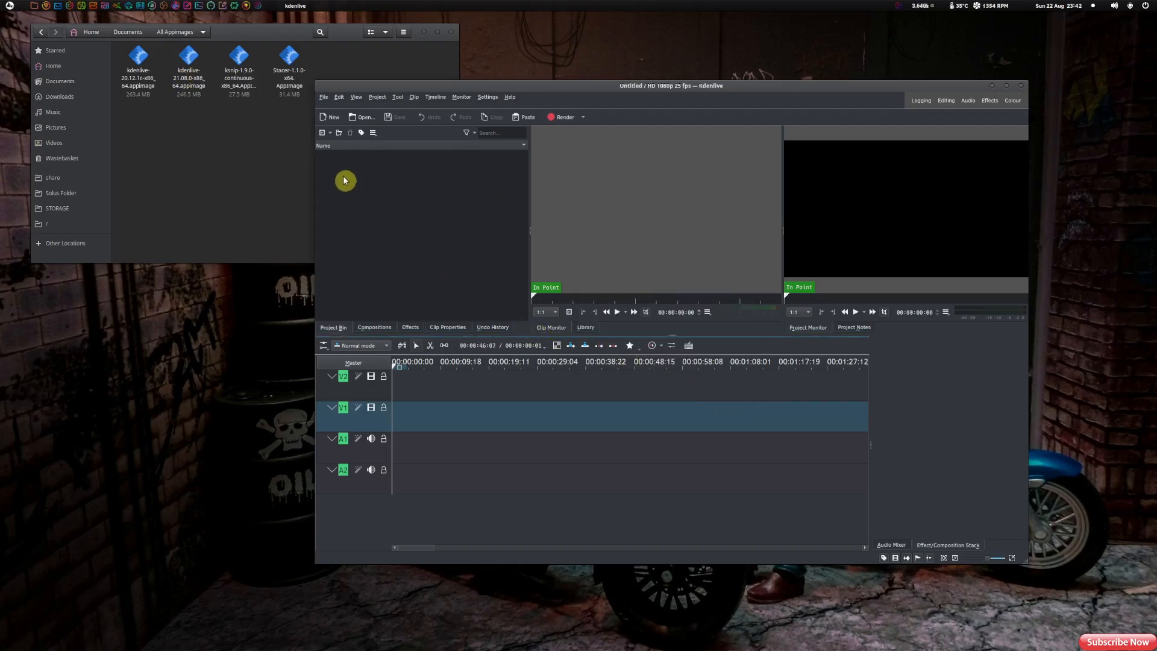
pyautogui.click(324, 101)
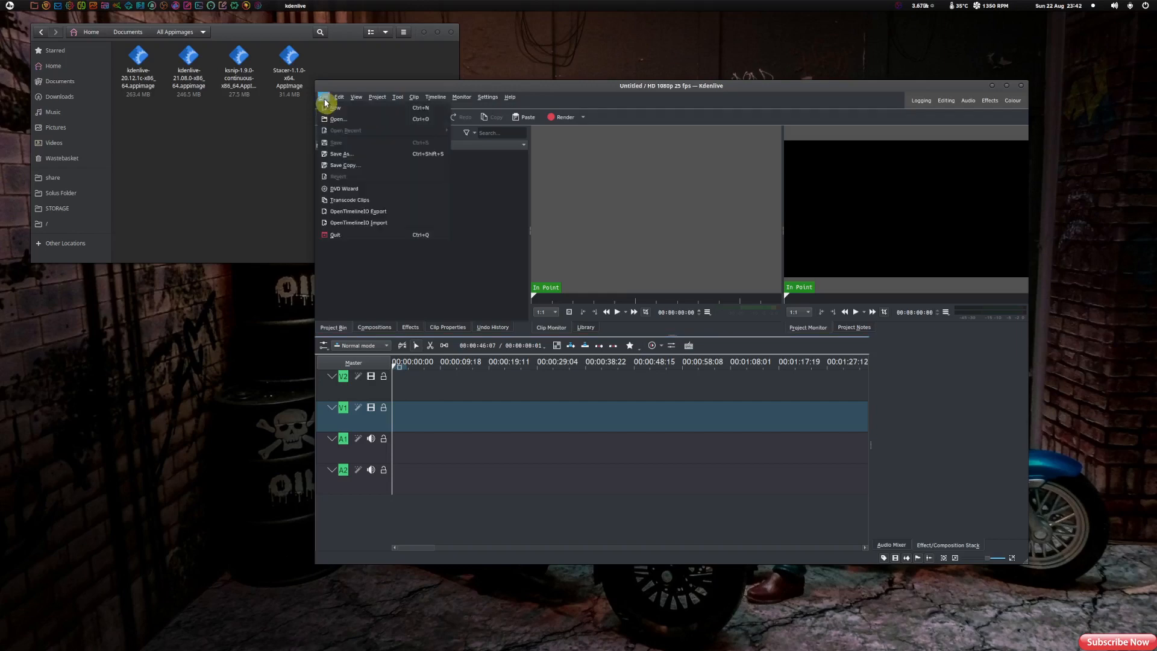
pyautogui.click(332, 236)
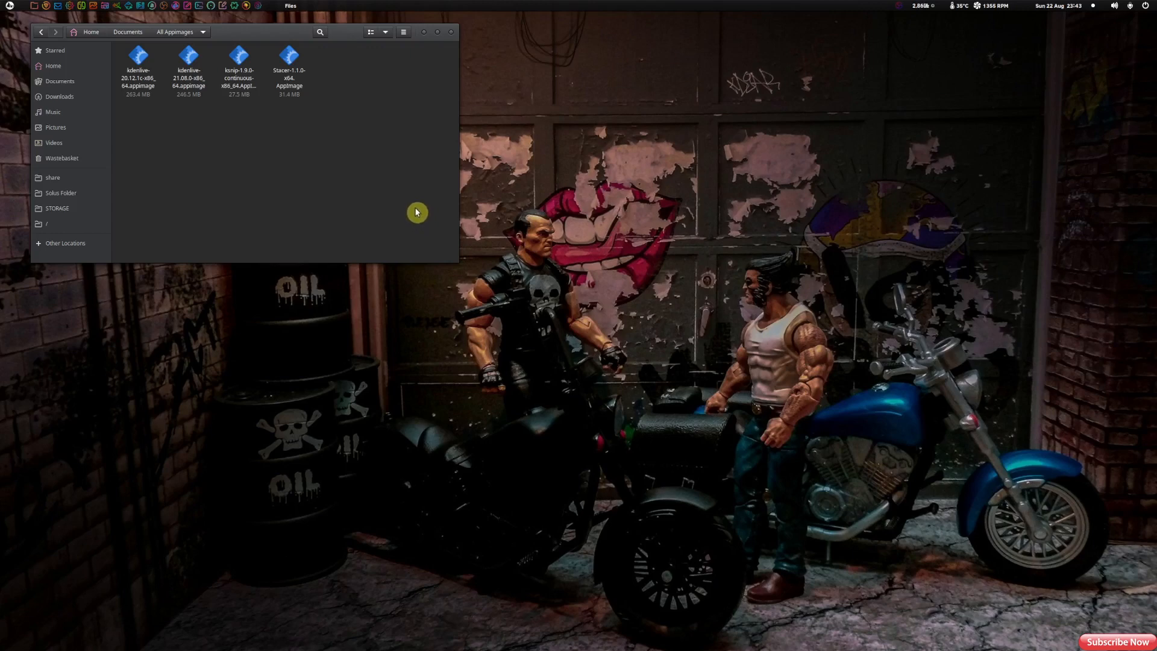
# Open the Menu Editor and move its window clear of the file manager.
pyautogui.click(12, 7)
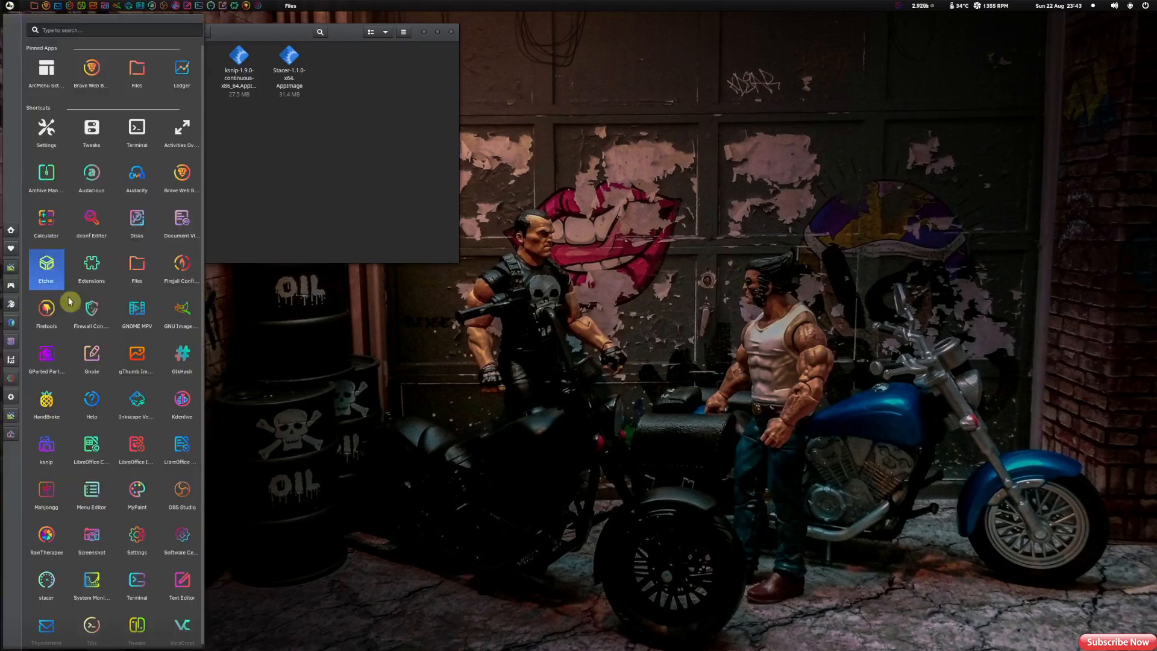
pyautogui.click(92, 496)
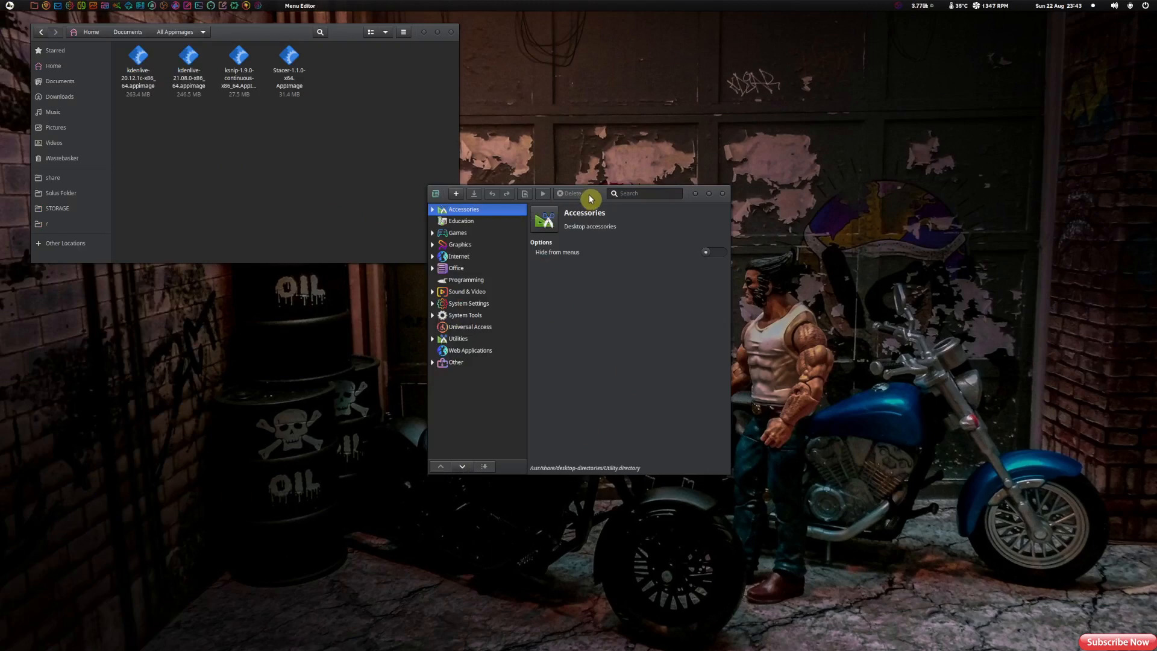
pyautogui.moveTo(595, 195); pyautogui.dragTo(690, 180)
# View the Menu Editor's own About information and close it.
pyautogui.click(534, 181)
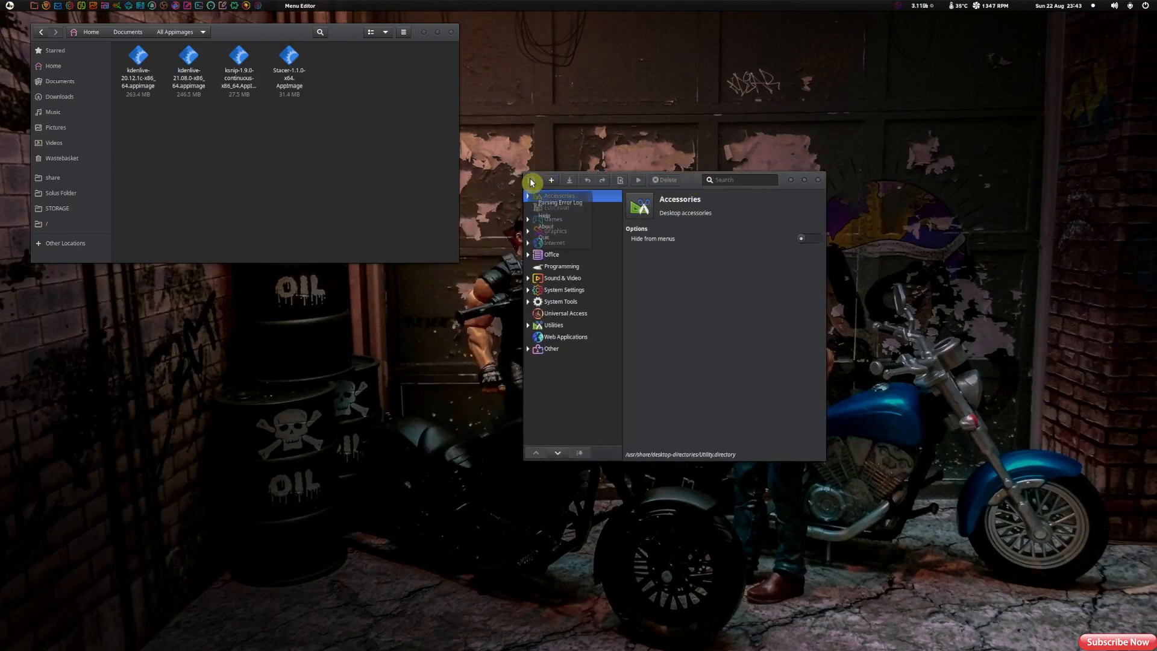
pyautogui.click(551, 226)
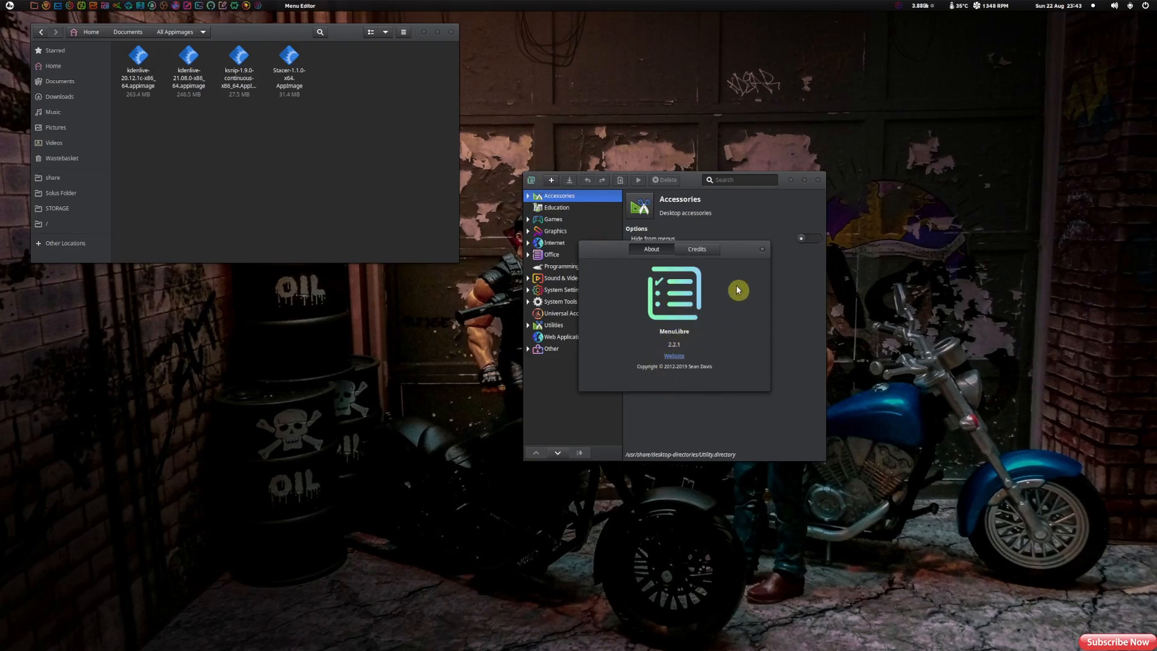
pyautogui.click(763, 250)
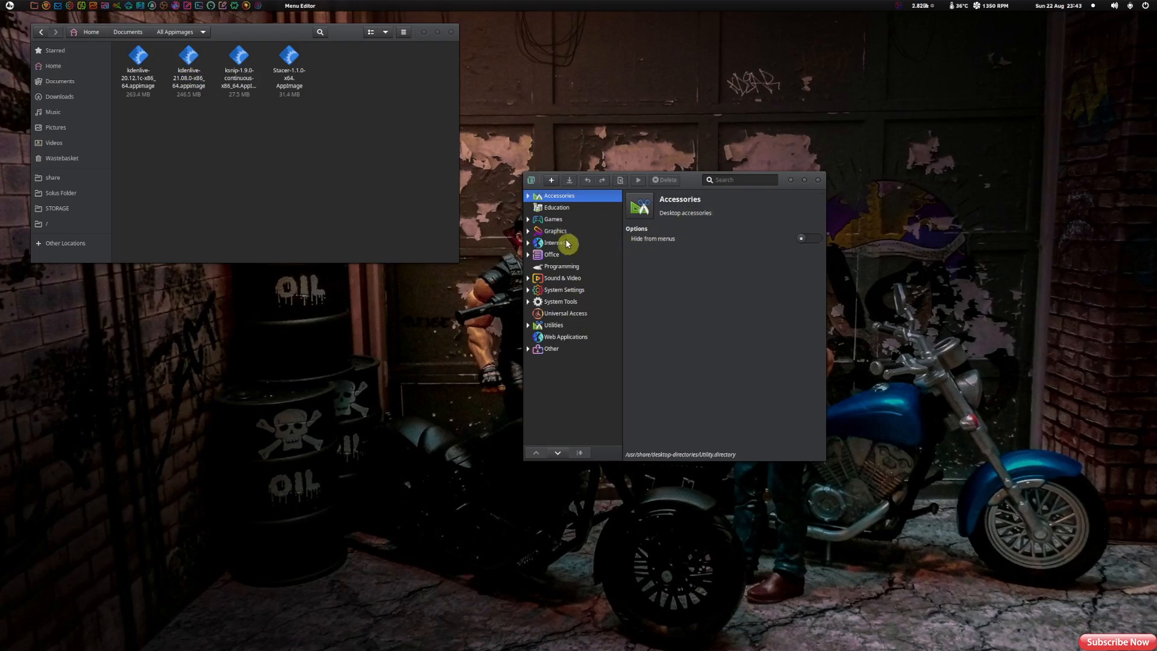
# Search the menu entries for "kd" and set the Kdenlive launcher's command to kdenlive-21.08.0-x86_64.appimage from Documents/All Appimages.
pyautogui.click(755, 180)
pyautogui.write('kd')
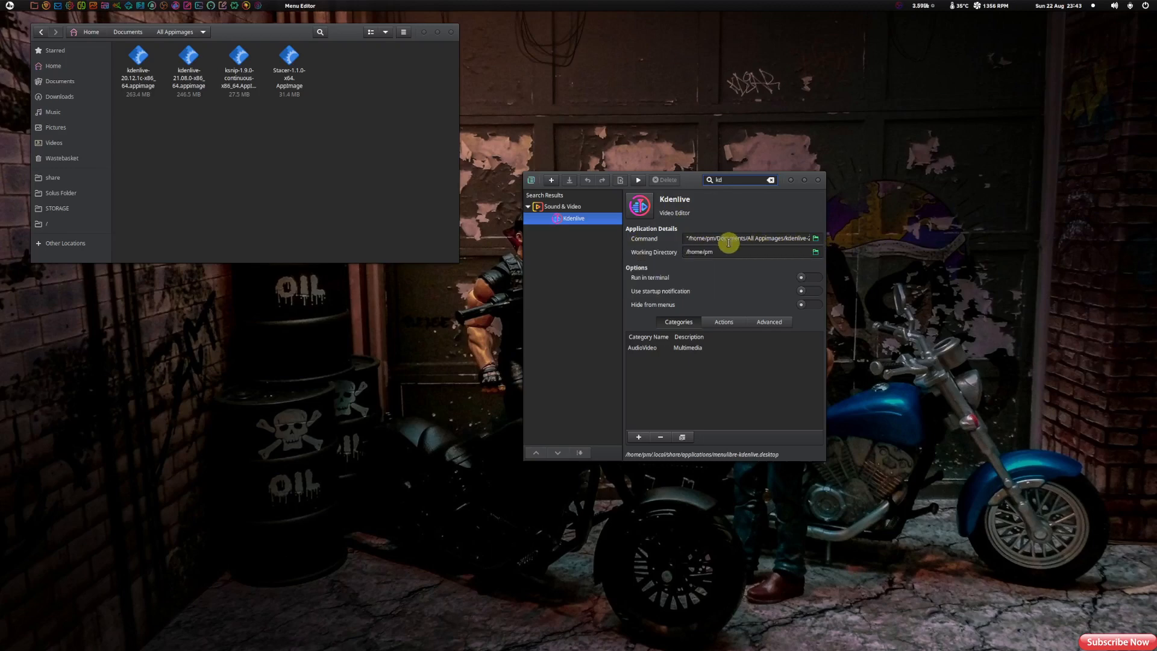
pyautogui.click(816, 242)
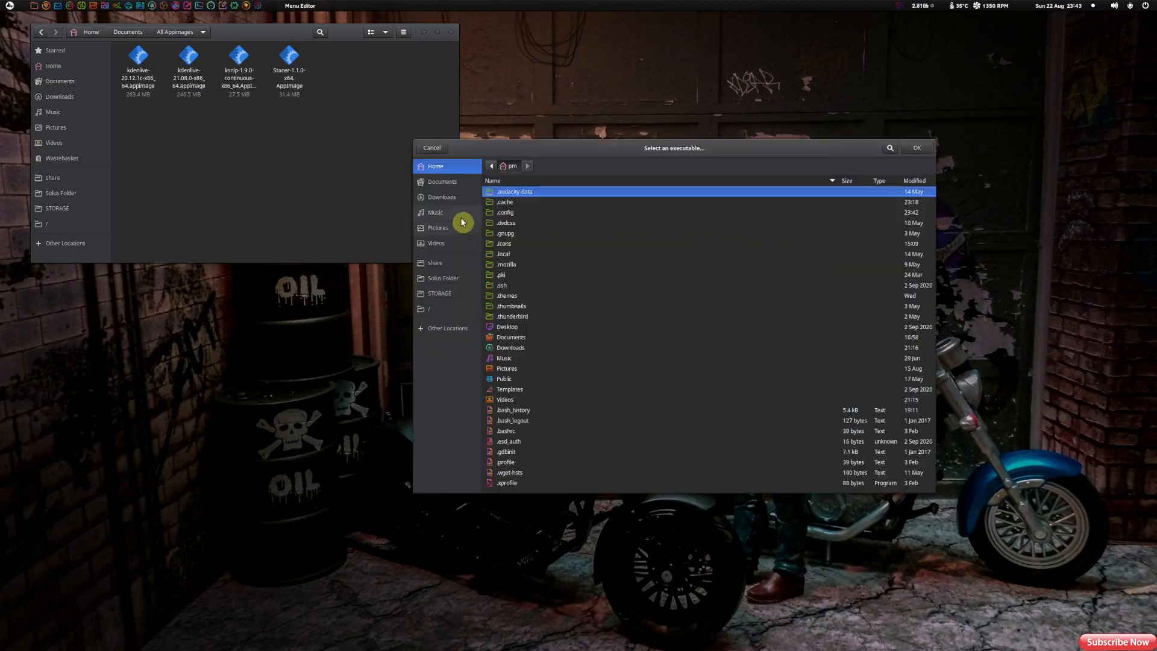
pyautogui.click(453, 182)
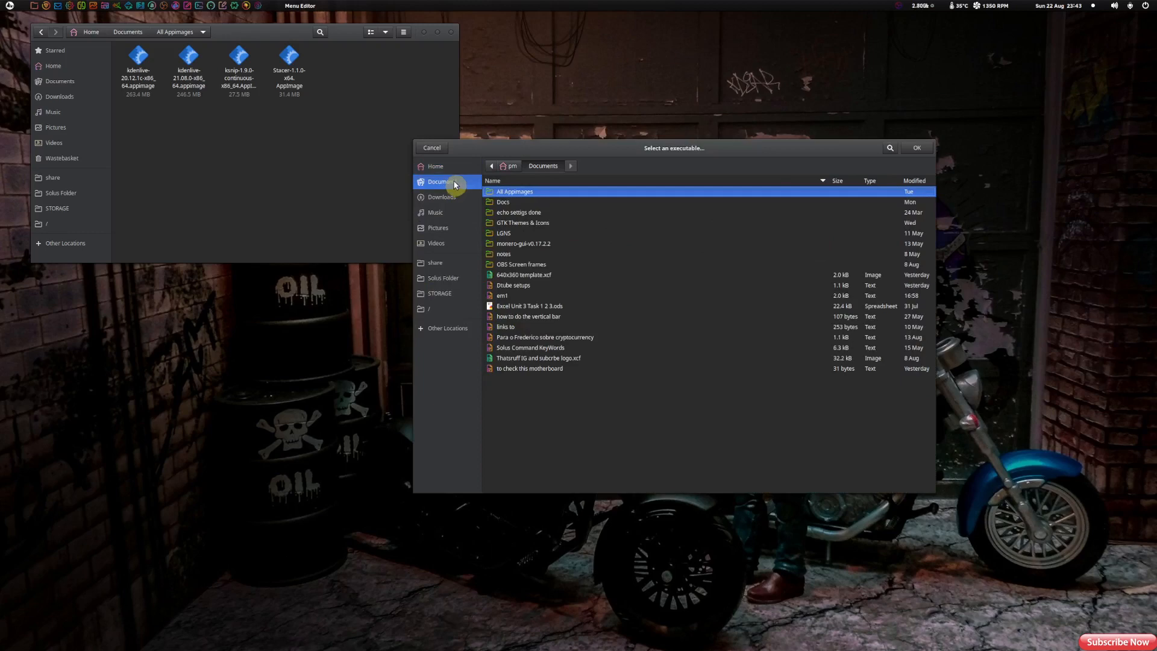
pyautogui.doubleClick(522, 191)
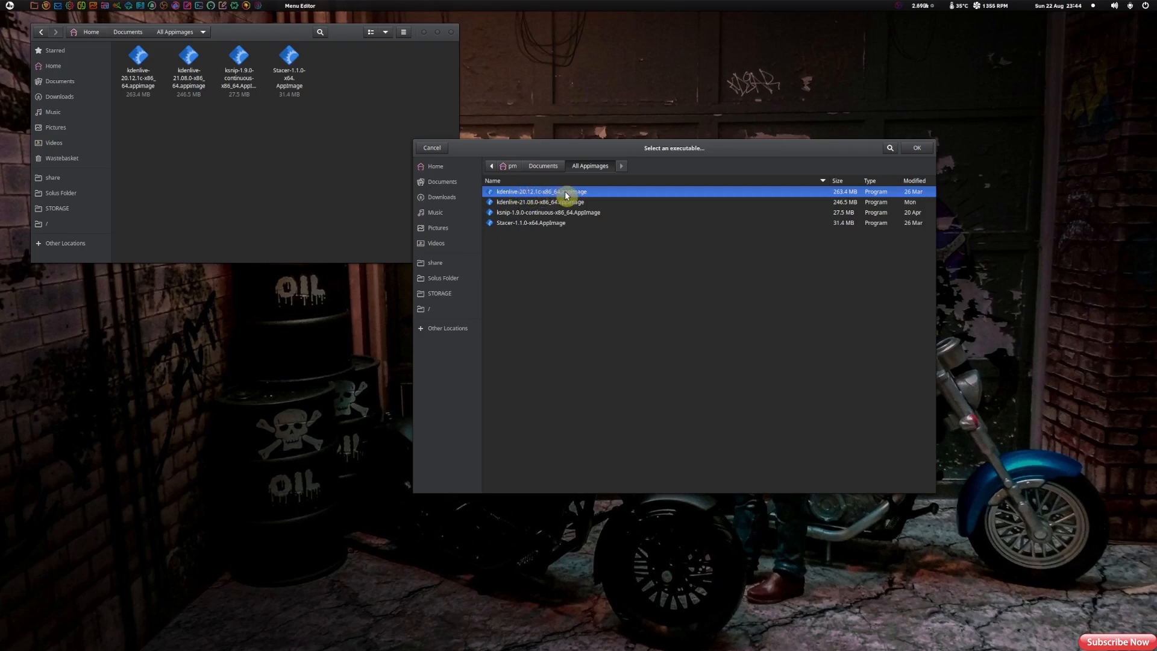
pyautogui.click(535, 204)
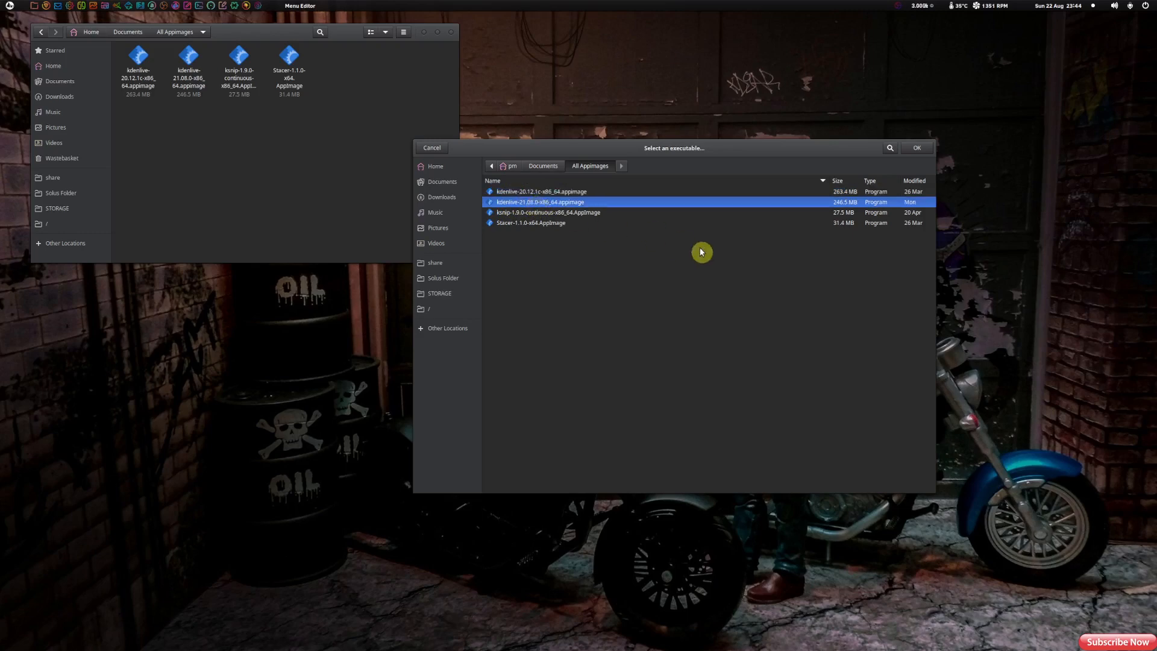
pyautogui.click(917, 151)
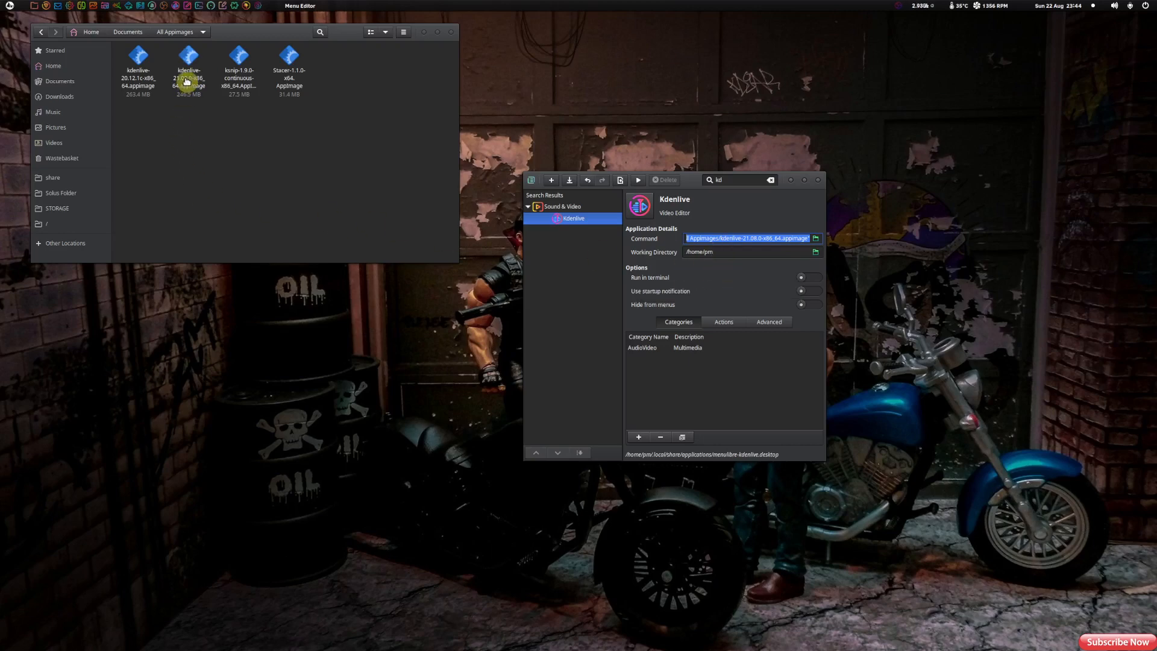
# Check in the permissions of kdenlive-21.08.0-x86_64.appimage whether executing the file as a program is allowed.
pyautogui.rightClick(182, 83)
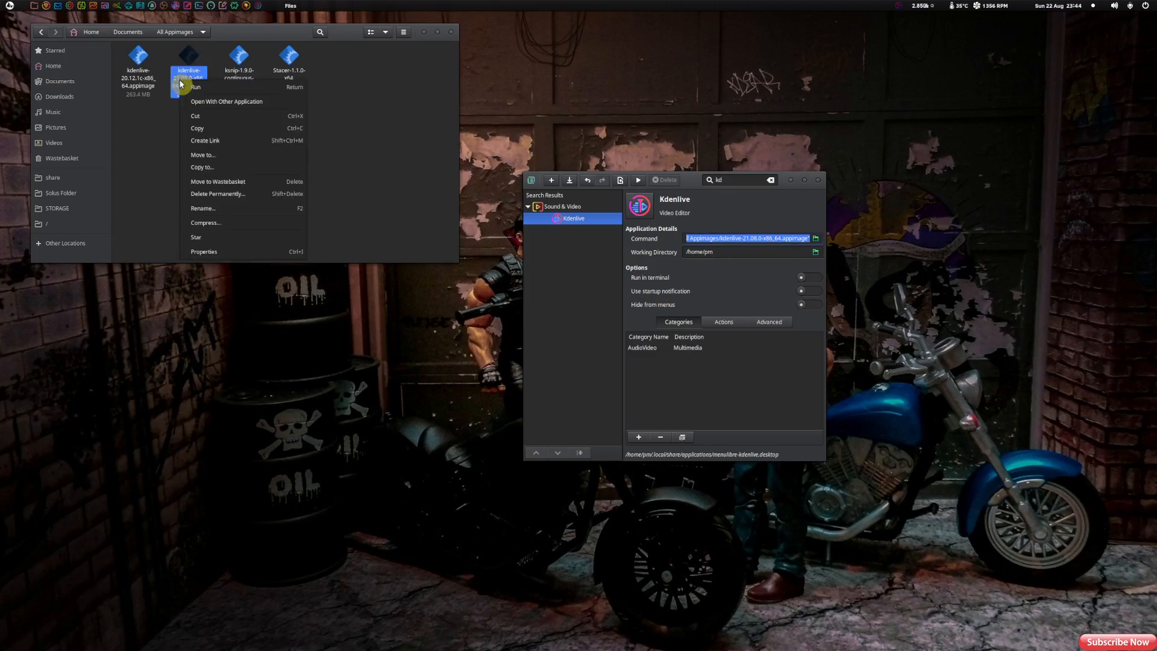
pyautogui.click(220, 253)
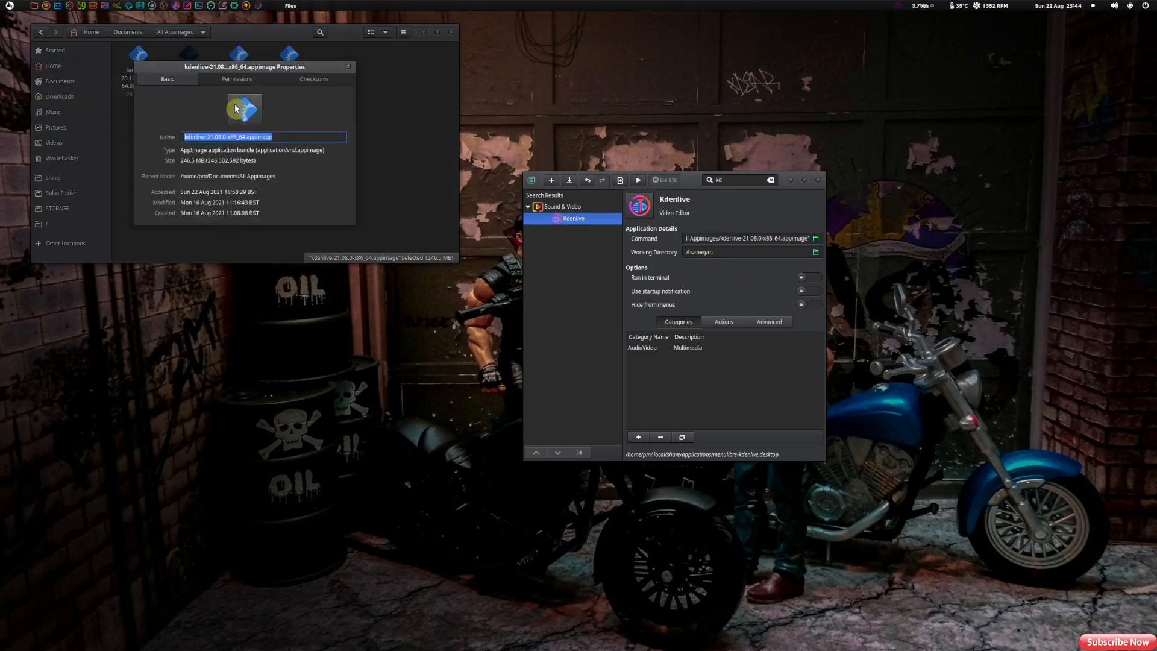
pyautogui.click(241, 82)
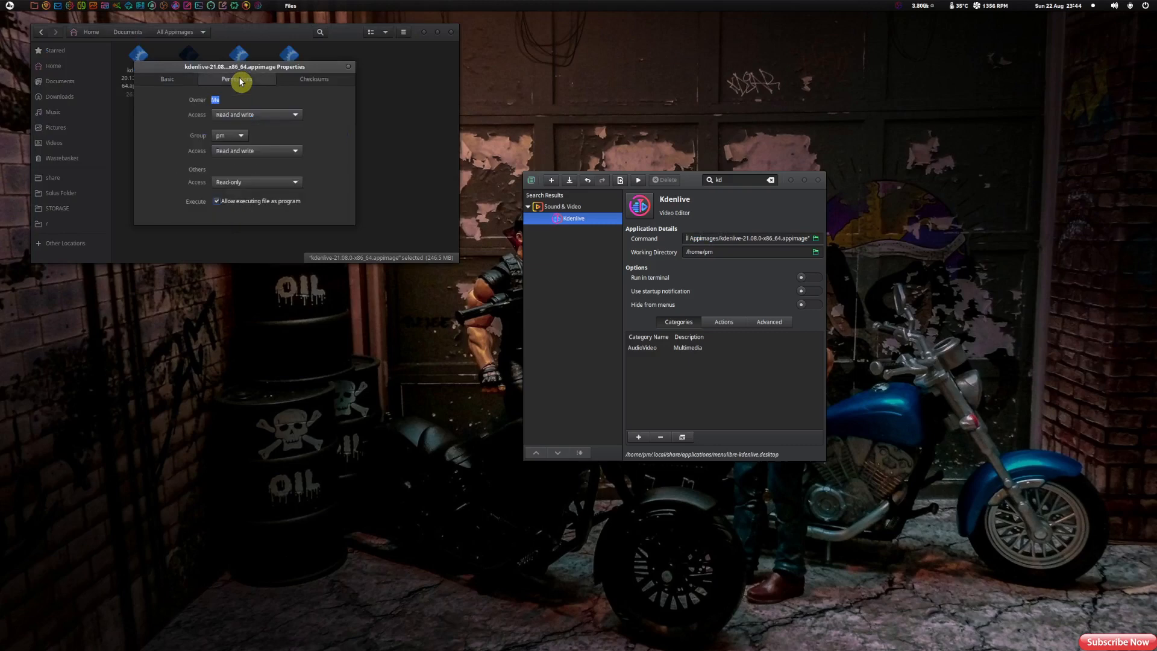
pyautogui.click(217, 204)
pyautogui.click(218, 204)
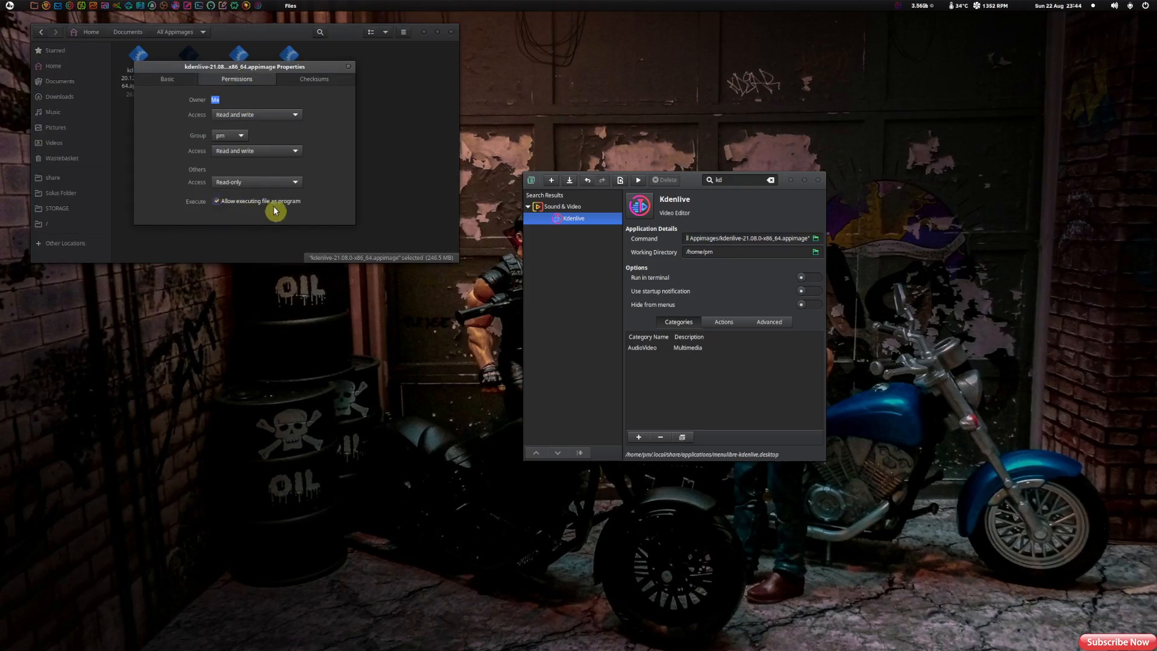
pyautogui.click(348, 68)
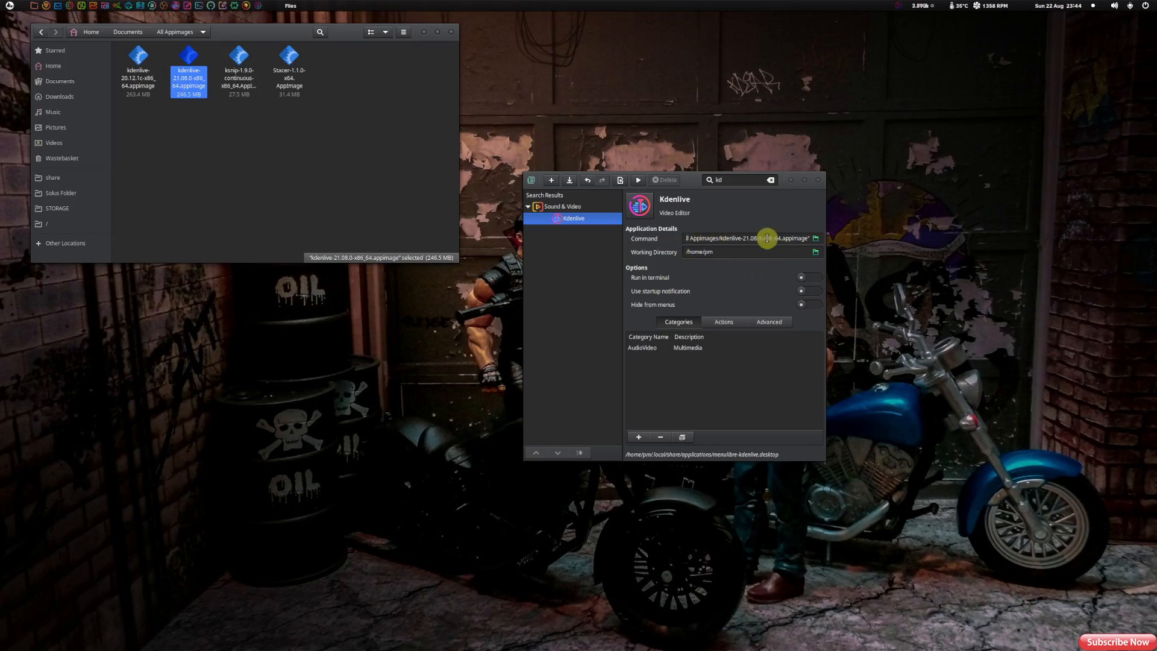
# Save the edited Kdenlive launcher and close the Menu Editor.
pyautogui.click(570, 182)
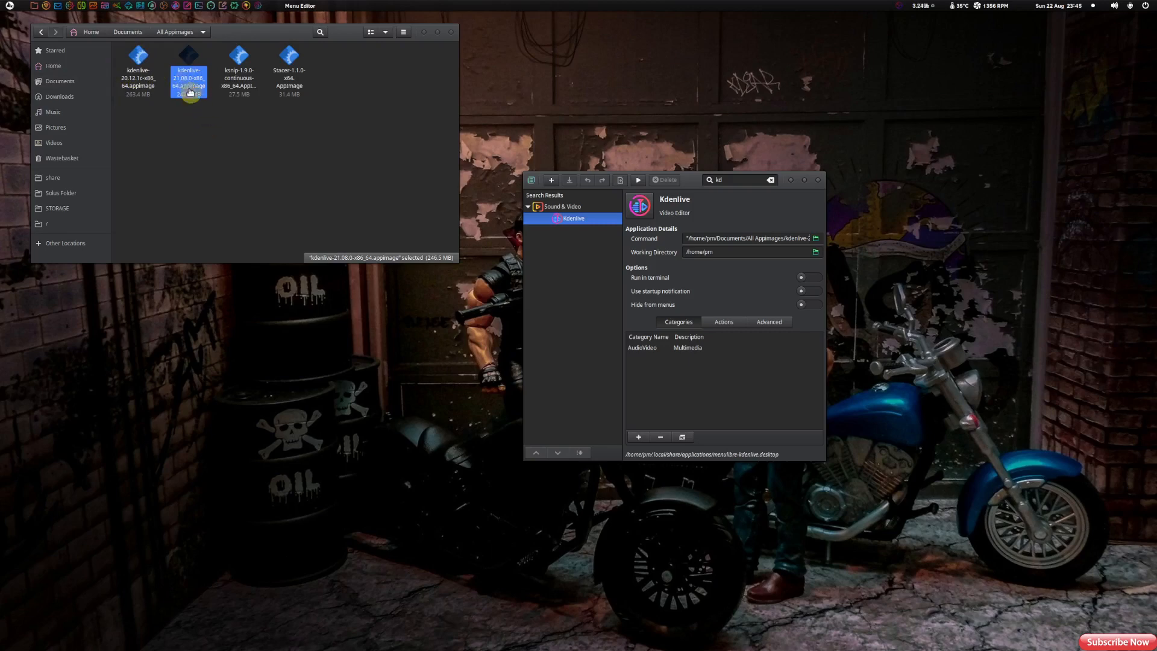
pyautogui.click(817, 181)
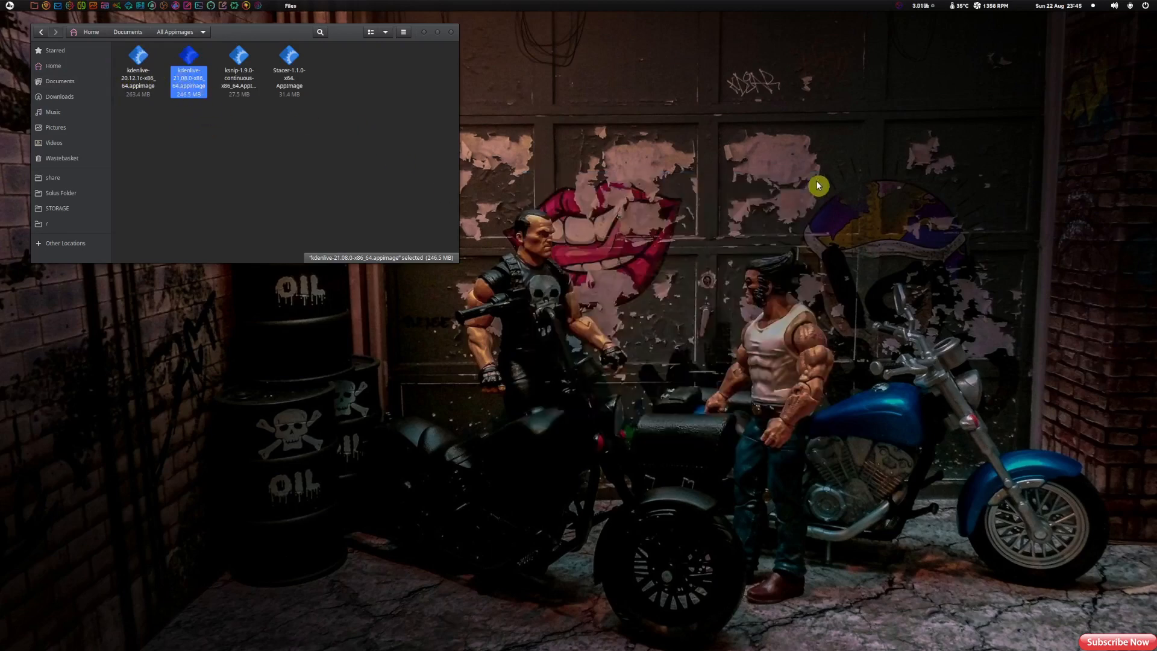
# Launch Kdenlive from its desktop launcher and view its version information.
pyautogui.click(176, 5)
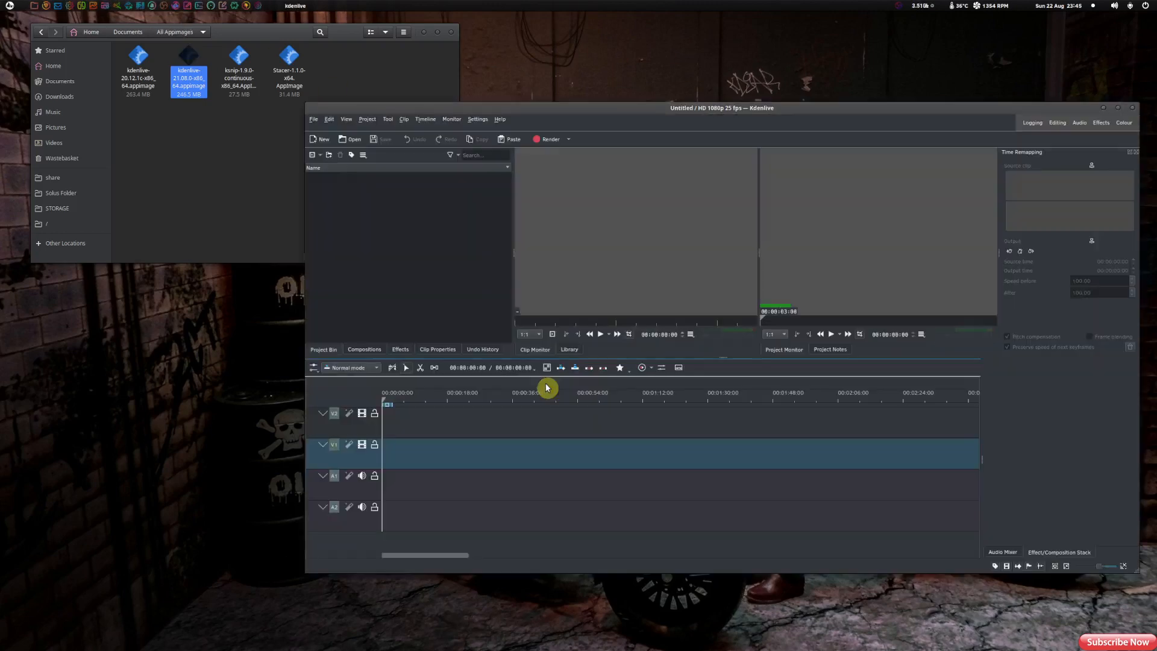
pyautogui.click(499, 118)
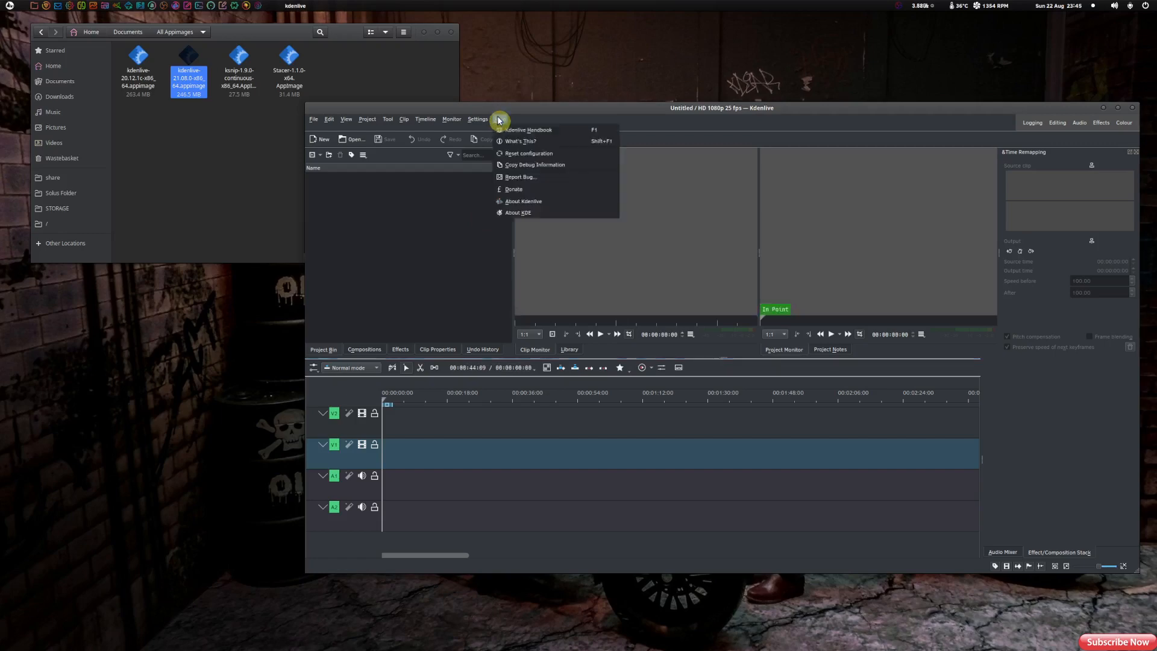
pyautogui.click(523, 203)
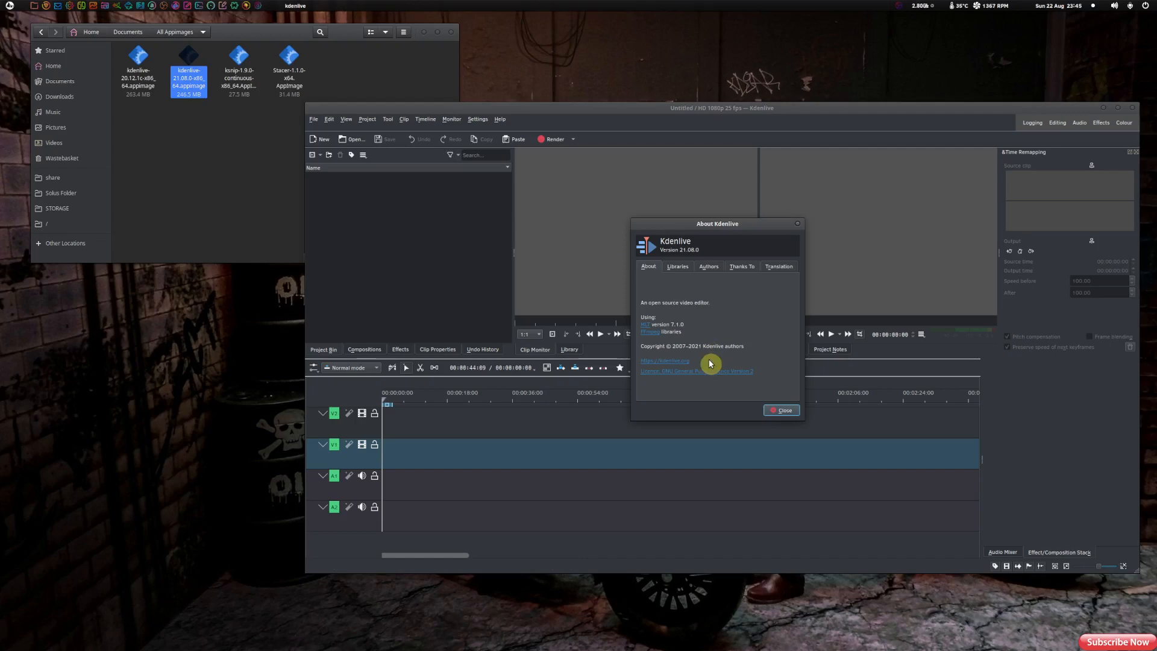
pyautogui.click(781, 412)
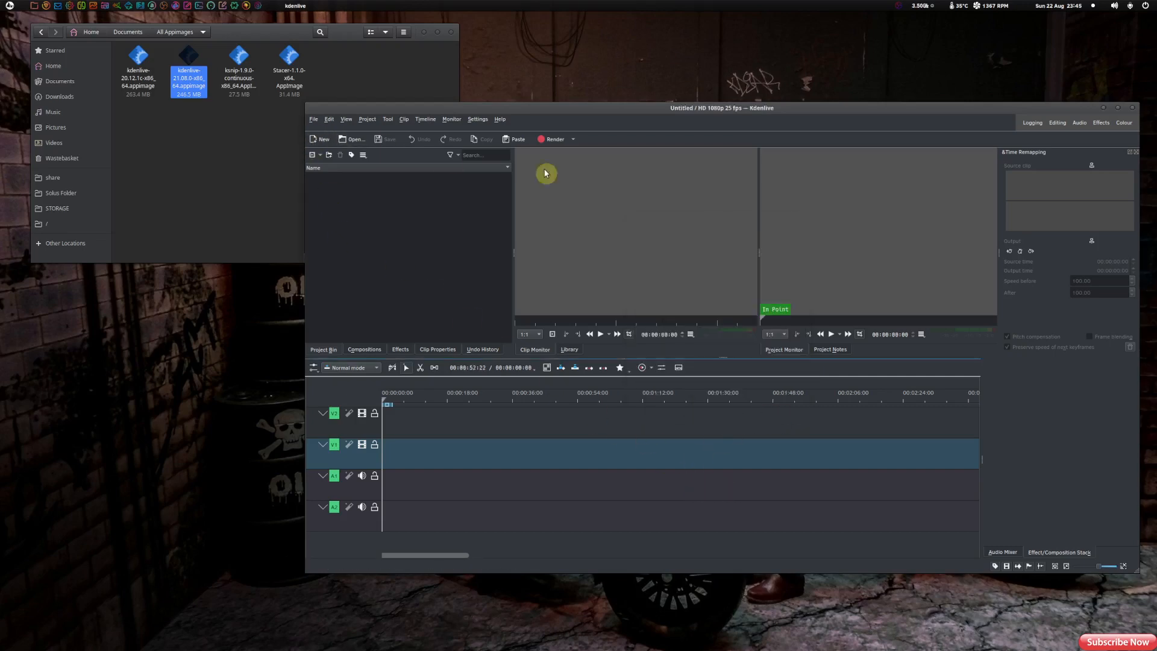
# Reposition the Kdenlive window on the desktop and quit the application.
pyautogui.moveTo(663, 108); pyautogui.dragTo(562, 88)
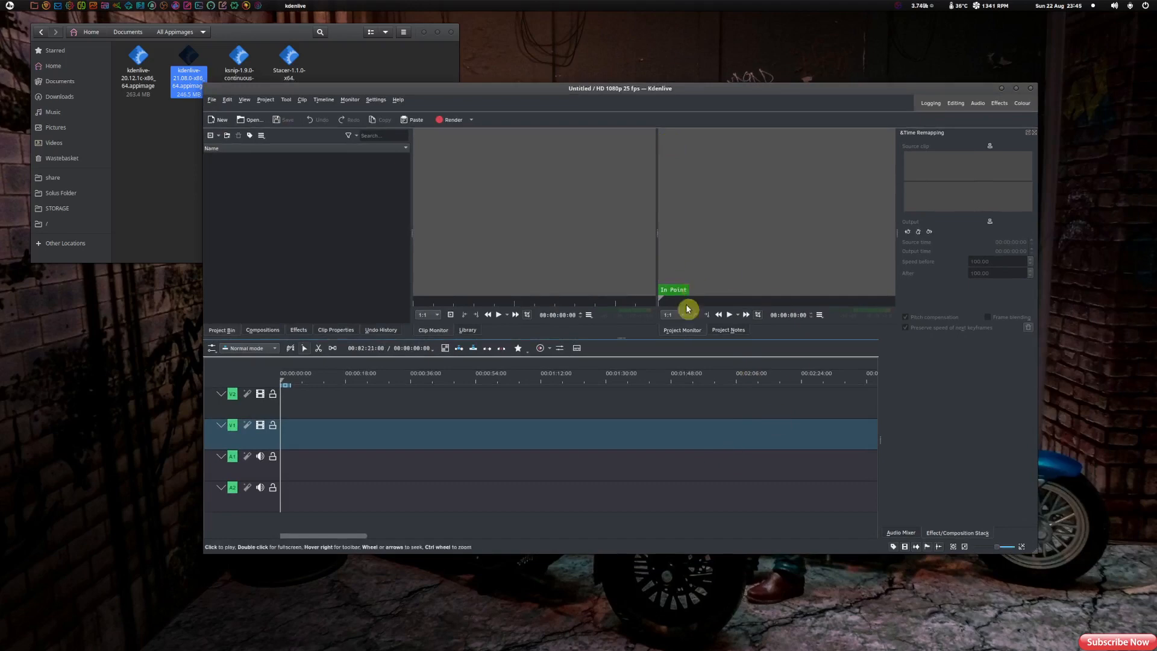
pyautogui.click(212, 99)
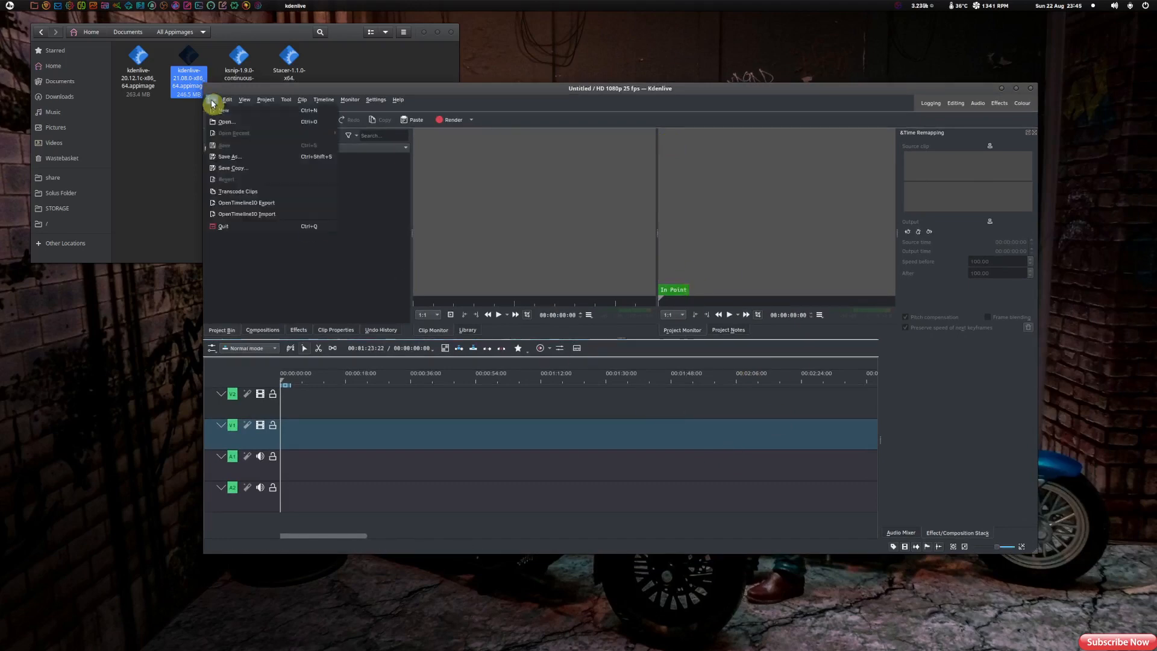
pyautogui.click(231, 227)
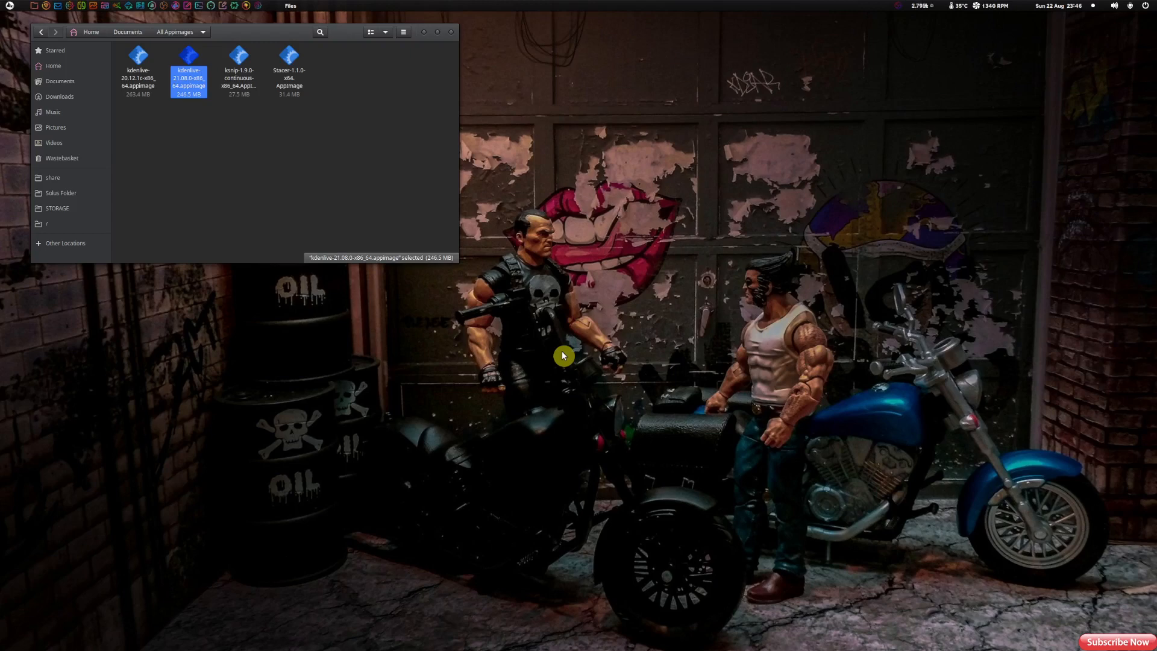
pyautogui.click(133, 124)
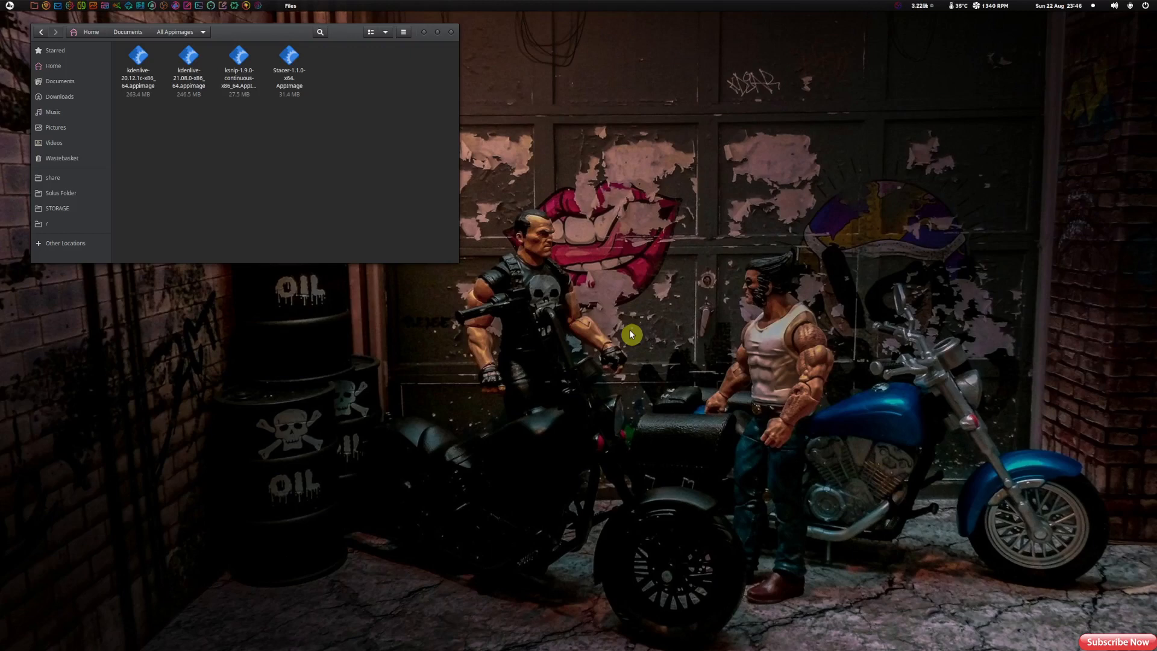
pyautogui.rightClick(900, 10)
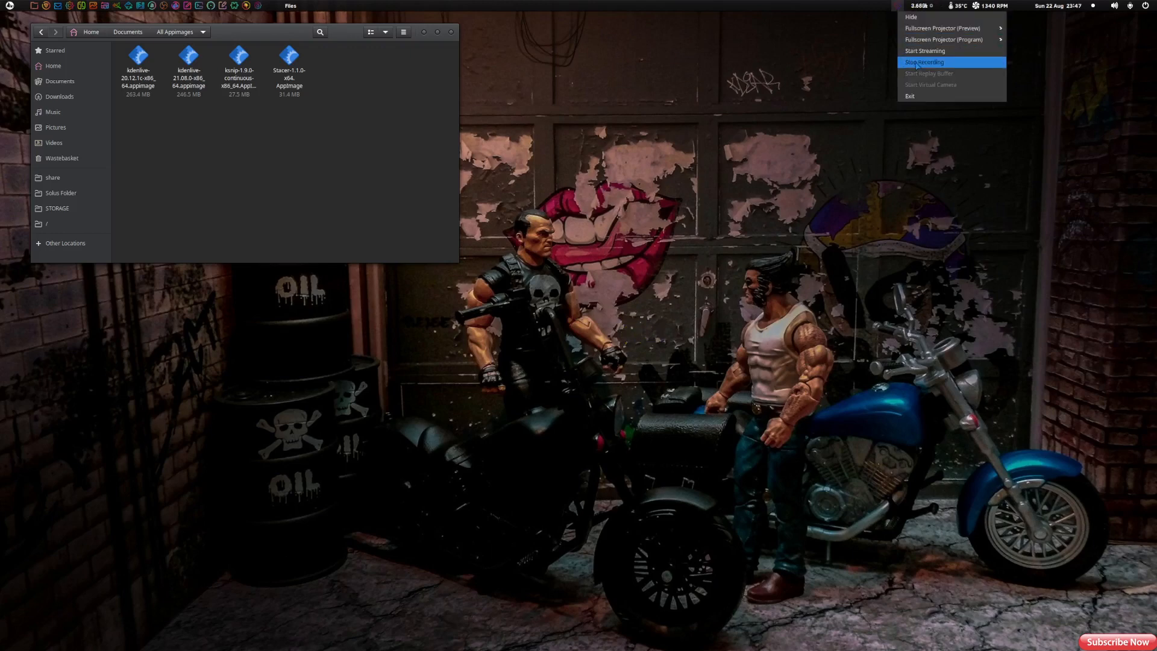